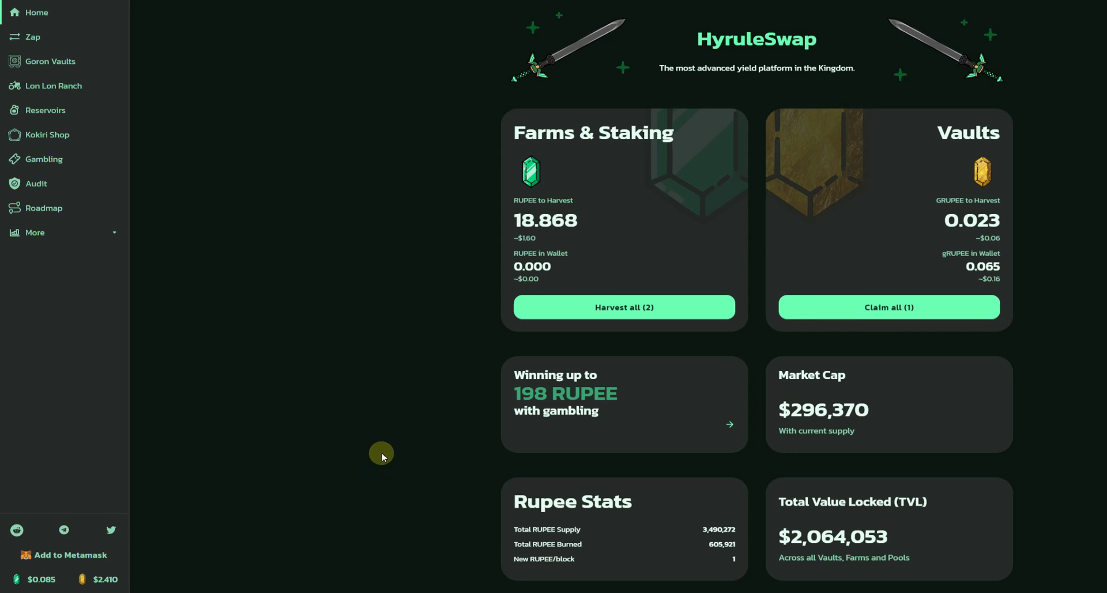
Step: Harvest all RUPEE from the two farms and claim the 0.023 gRUPEE vault reward
click(606, 307)
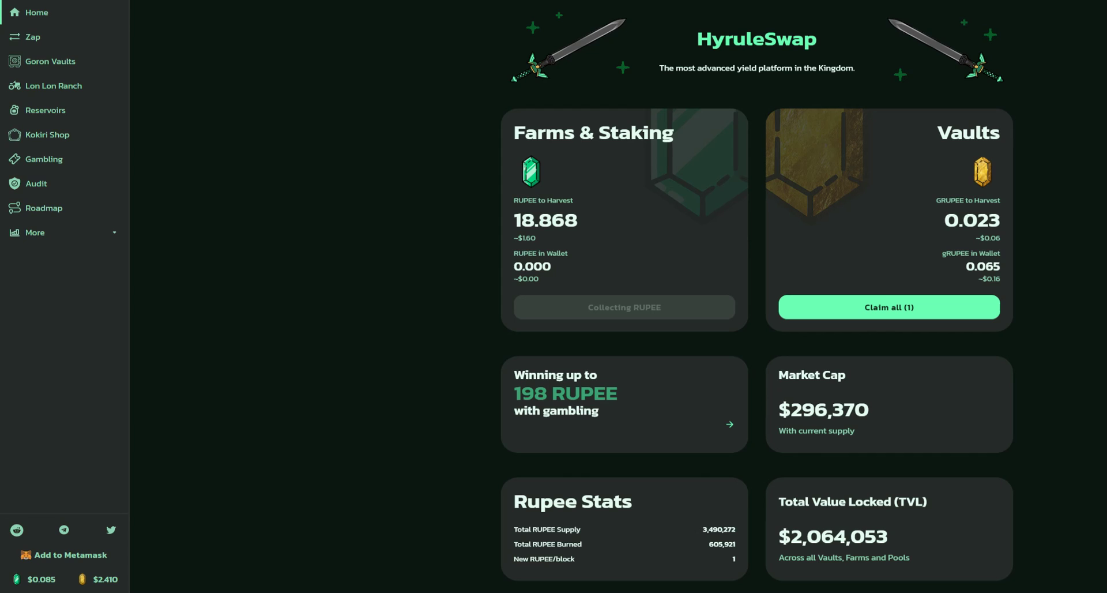
click(957, 307)
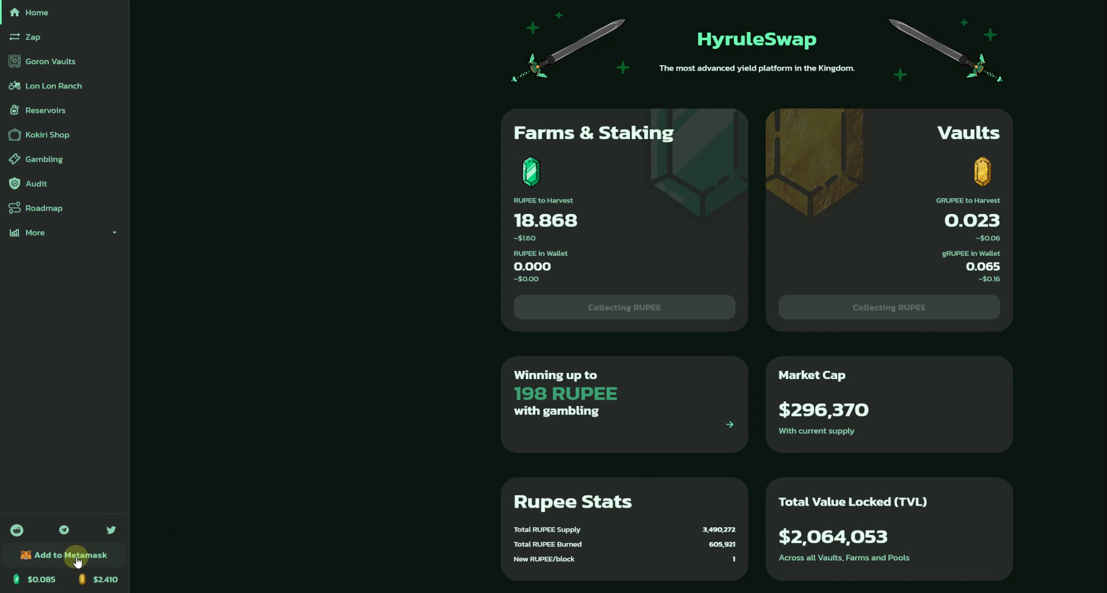
Step: Withdraw the full 51.11 RUPEE staked in the RUPEE reservoir
click(64, 91)
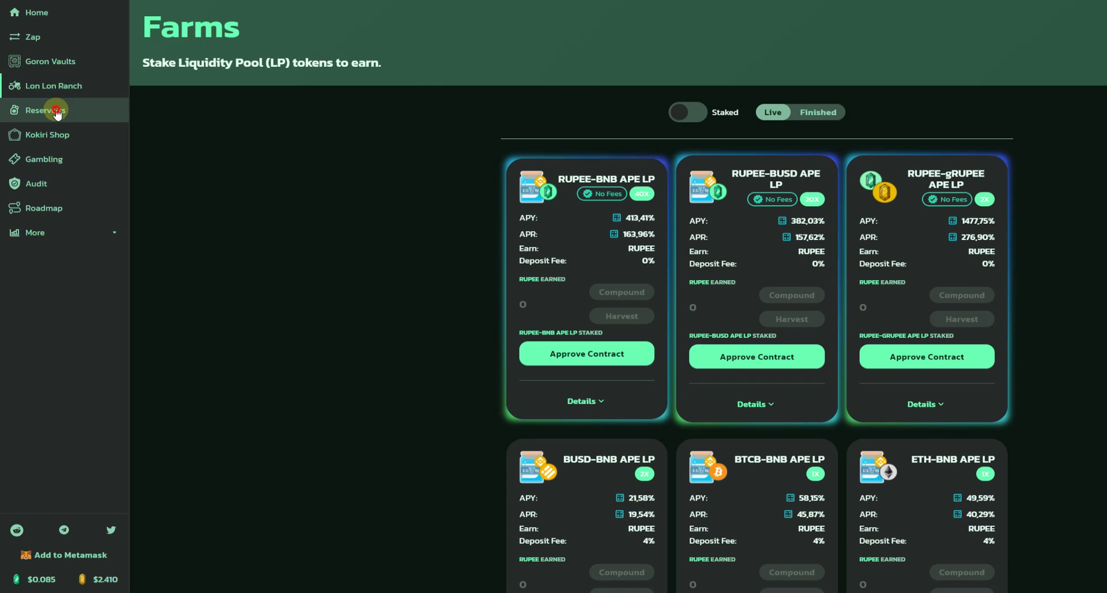
click(56, 110)
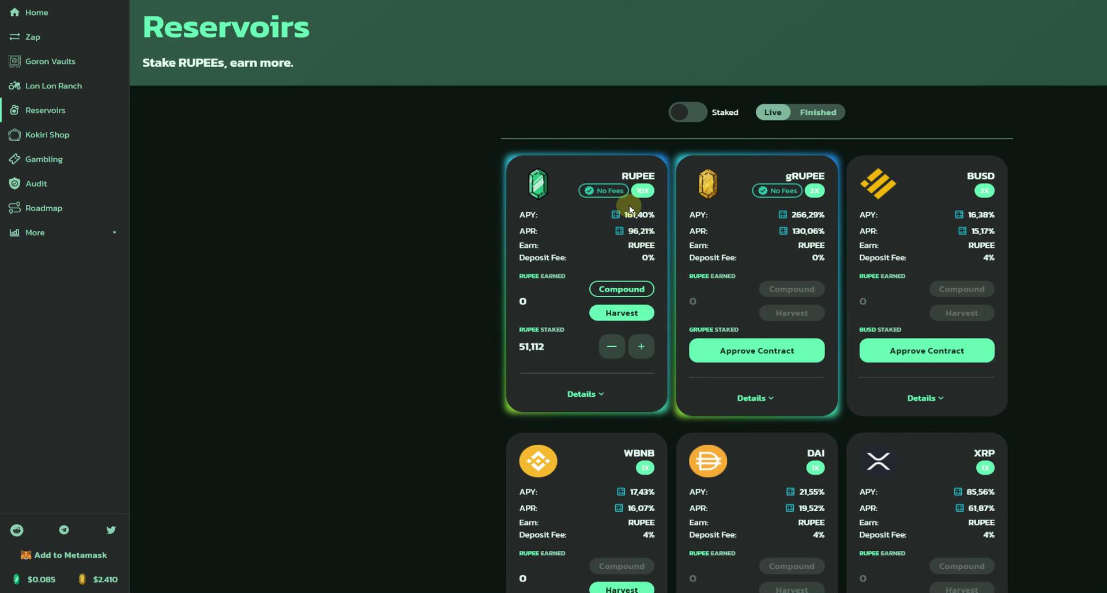
click(612, 346)
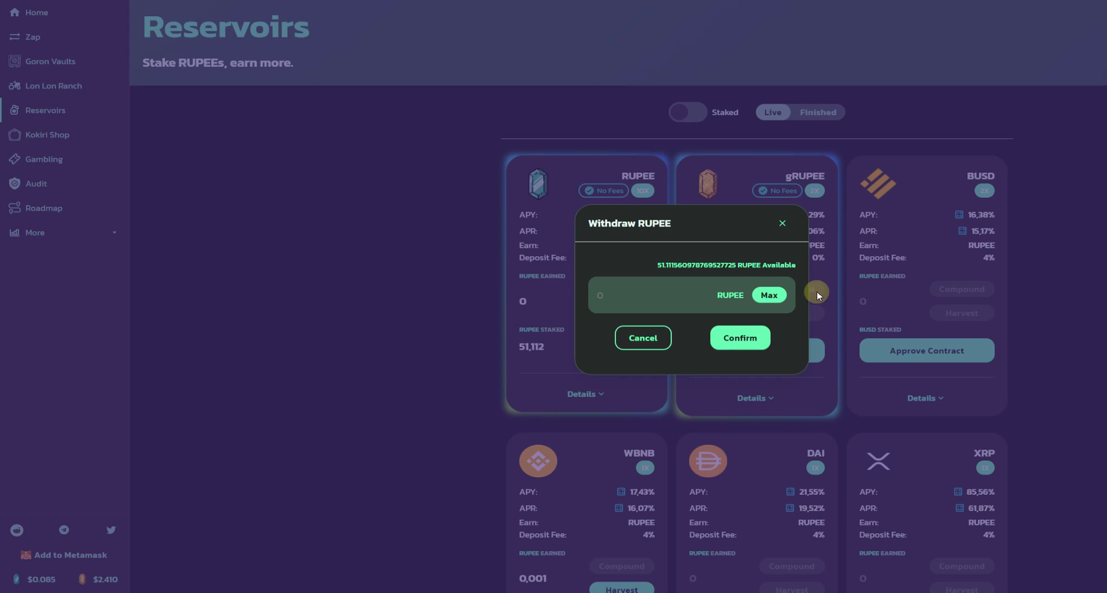
click(773, 296)
click(734, 337)
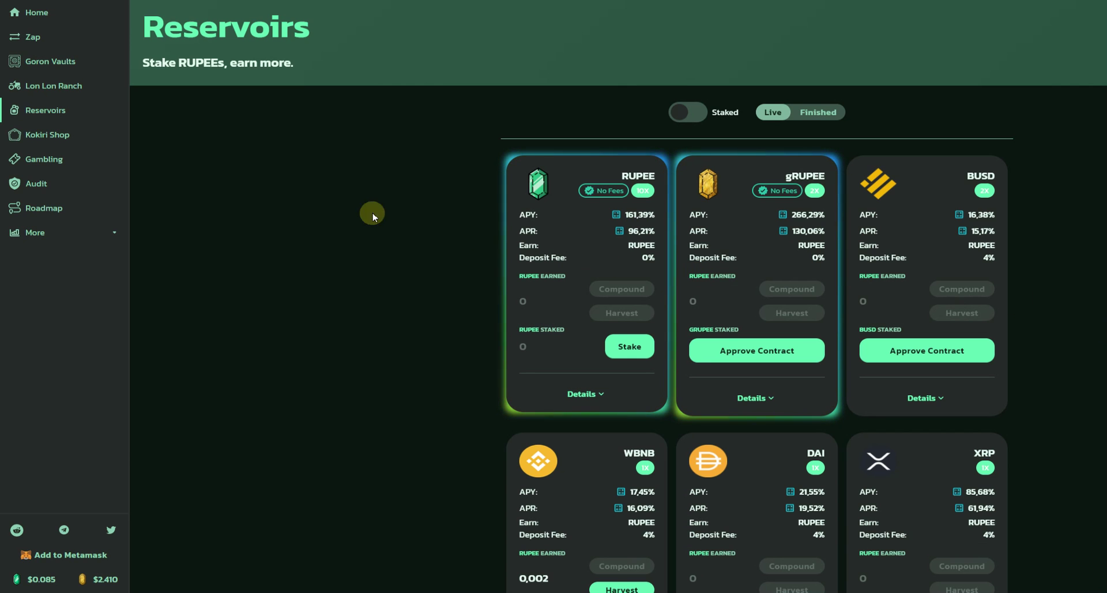
Step: Check the Lon Lon Ranch, Reservoirs, Kokiri Shop and Gambling pages for anything still staked
click(53, 89)
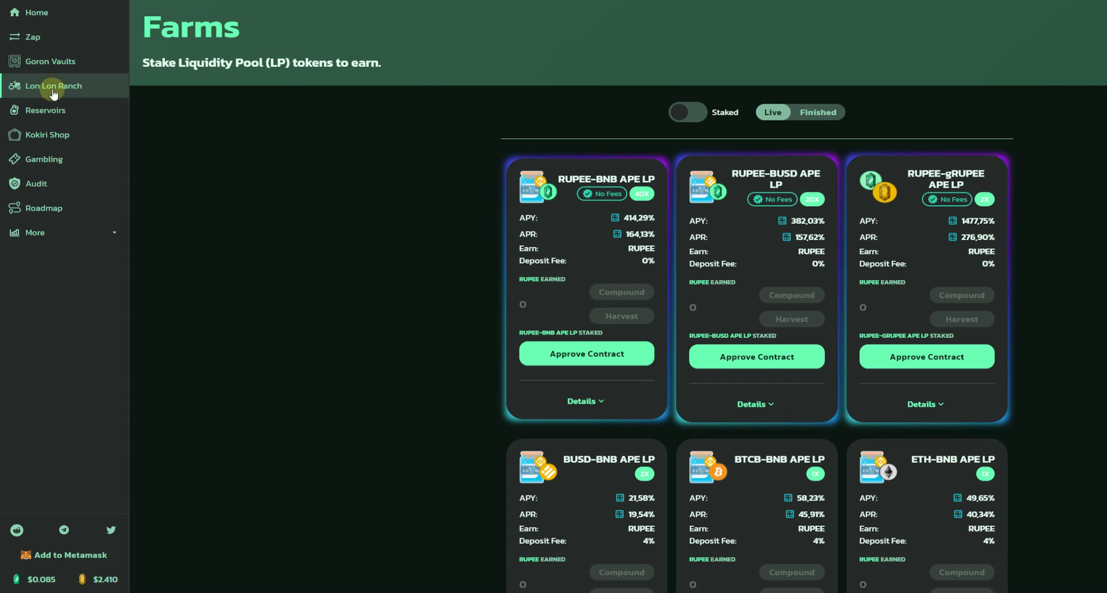
click(53, 108)
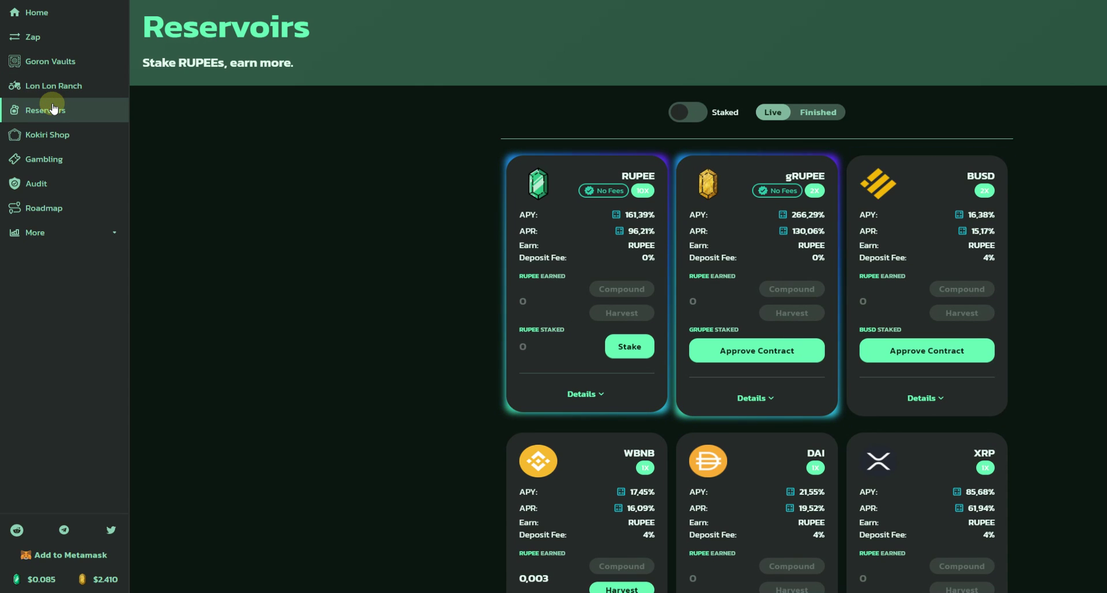
click(53, 133)
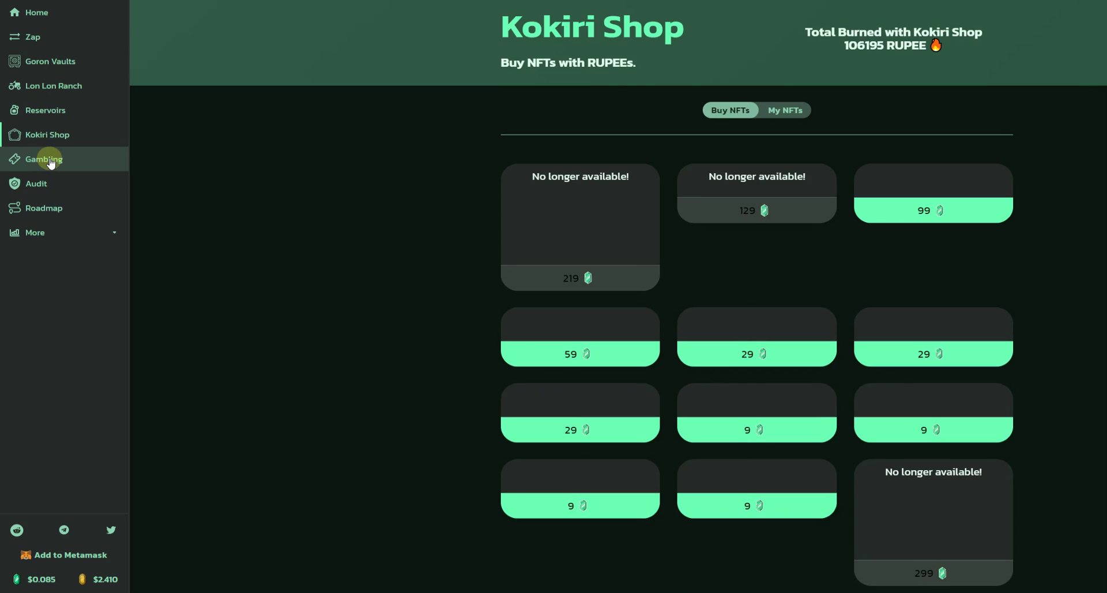
click(50, 162)
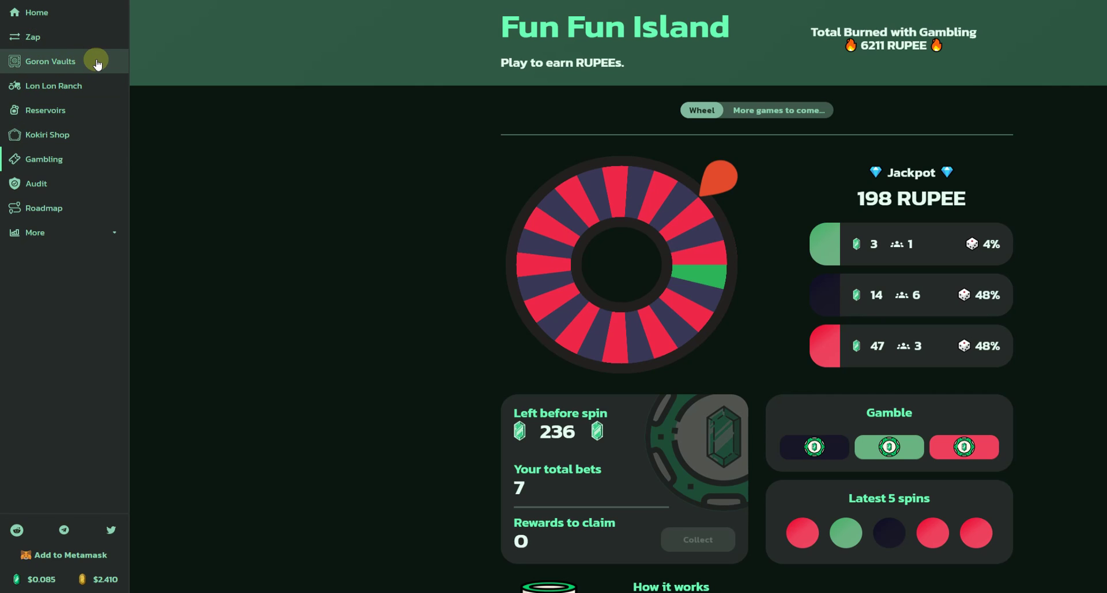
Step: Verify the 69.980 RUPEE wallet balance on Home, then go to the Zap page
click(63, 17)
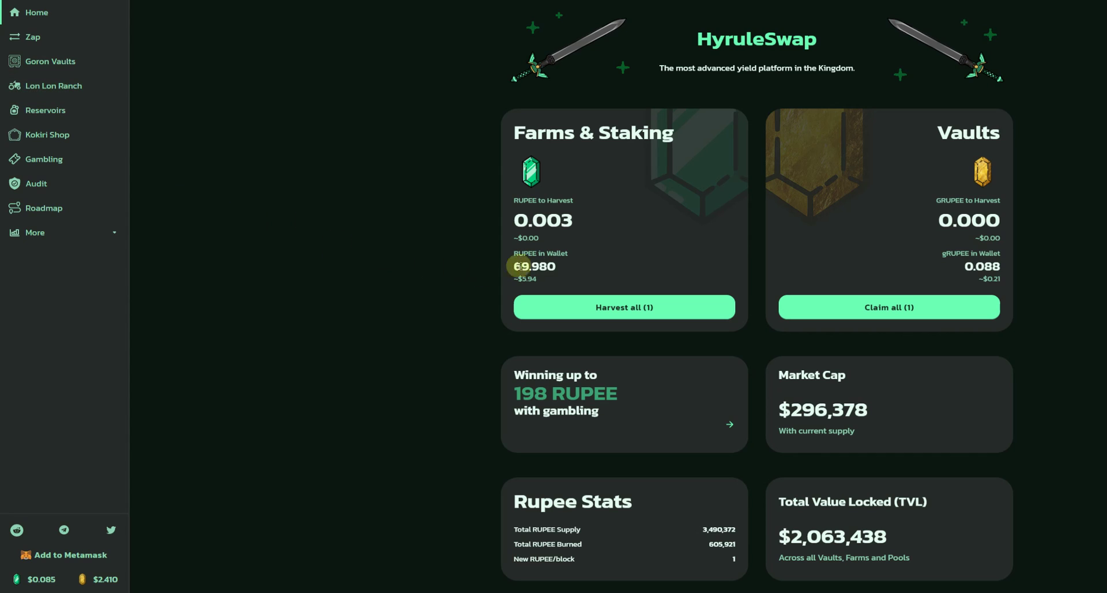
double_click(551, 266)
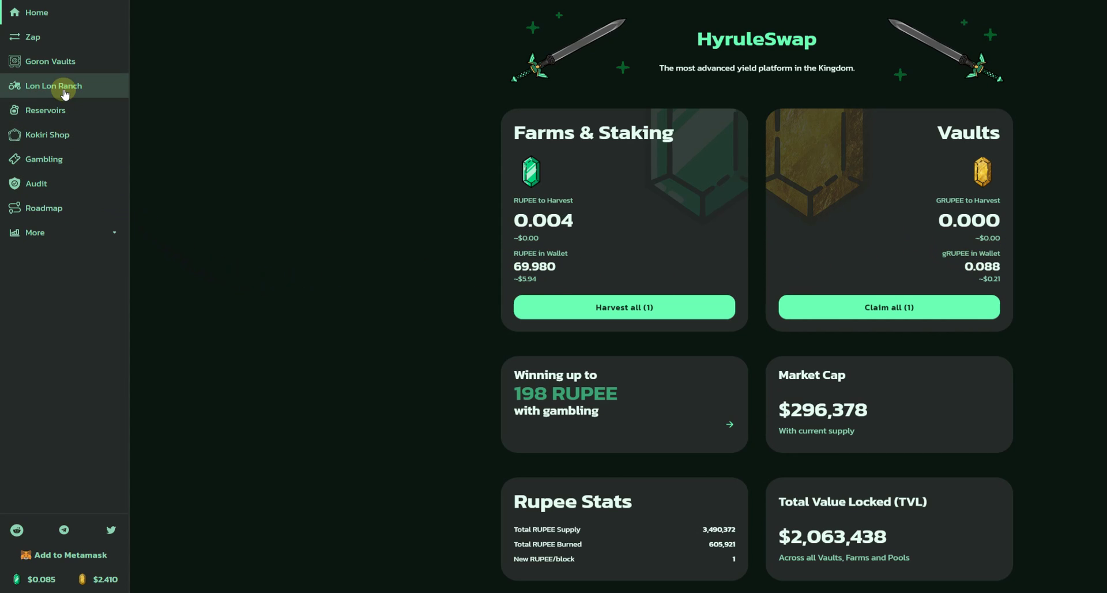
click(51, 40)
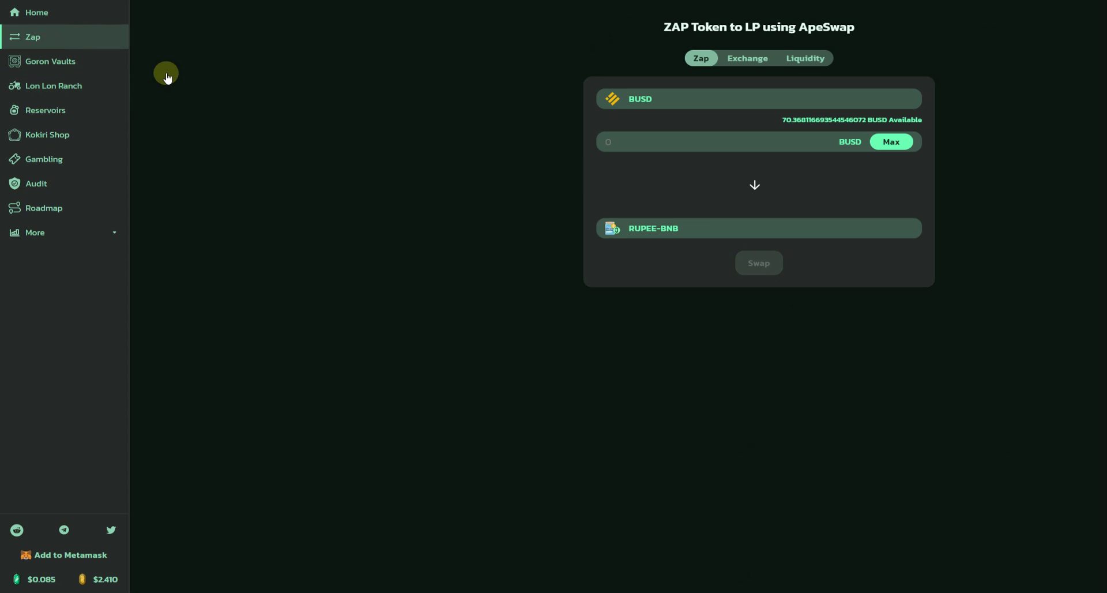
Step: On ApeSwap, swap the full 69.9801 RUPEE for about 0.0193 BNB
click(737, 61)
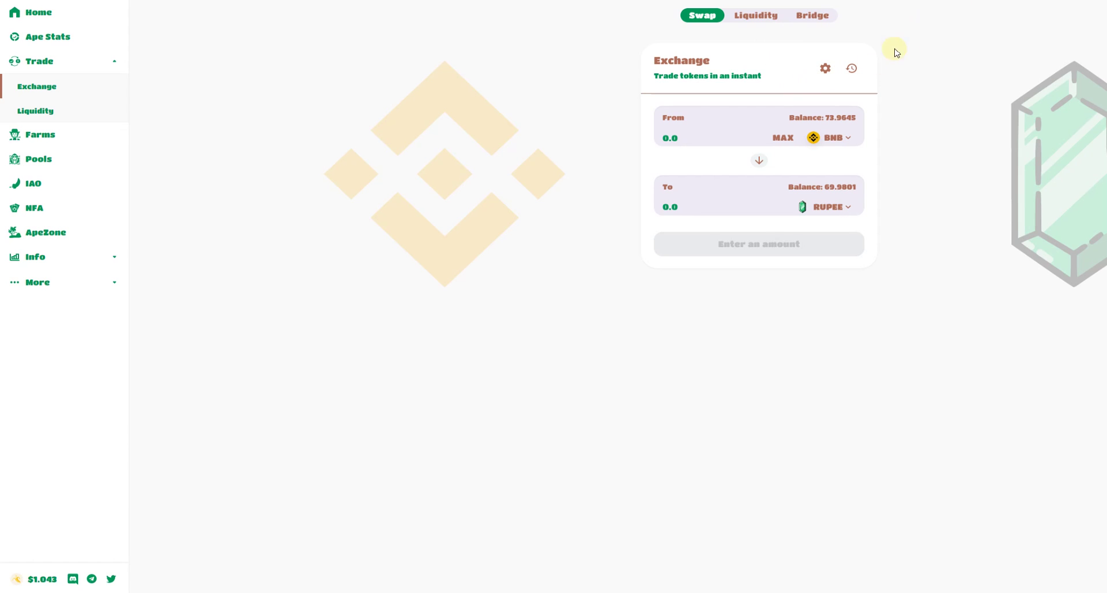
click(843, 139)
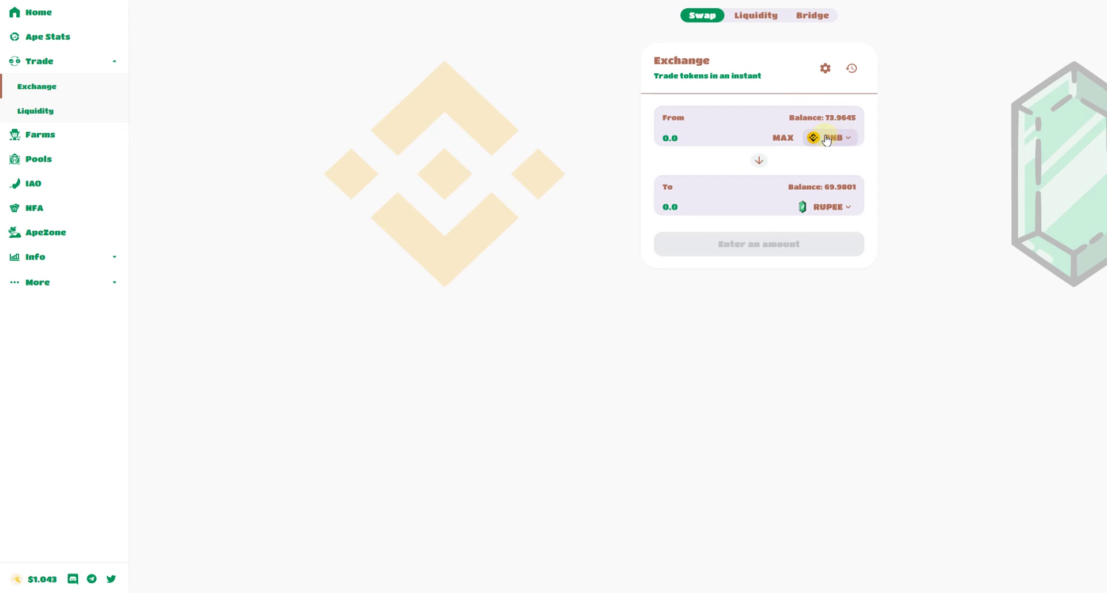
click(759, 161)
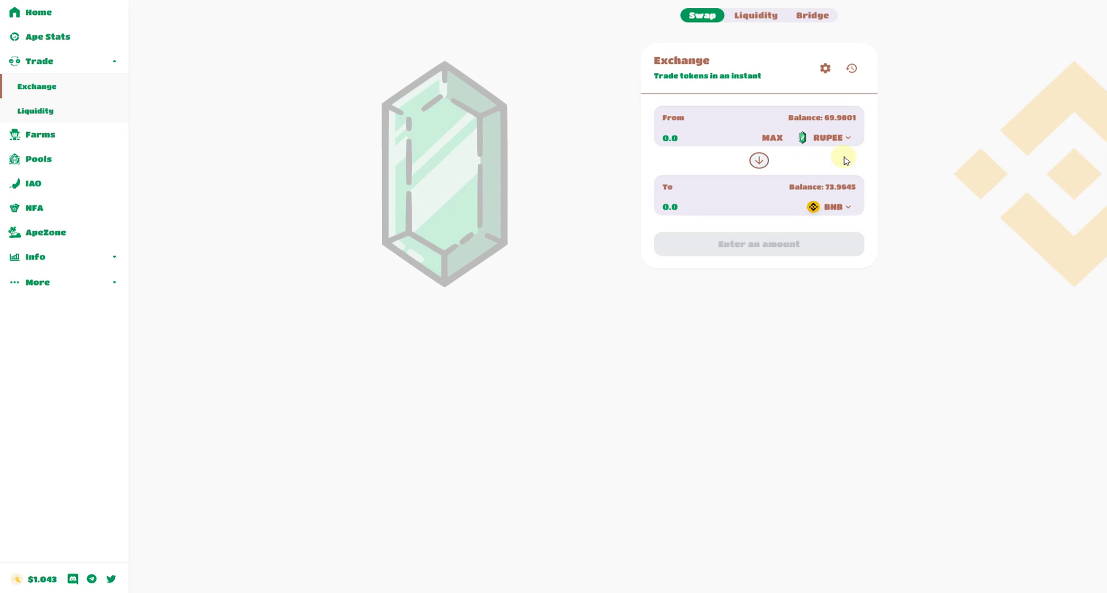
click(773, 138)
click(762, 256)
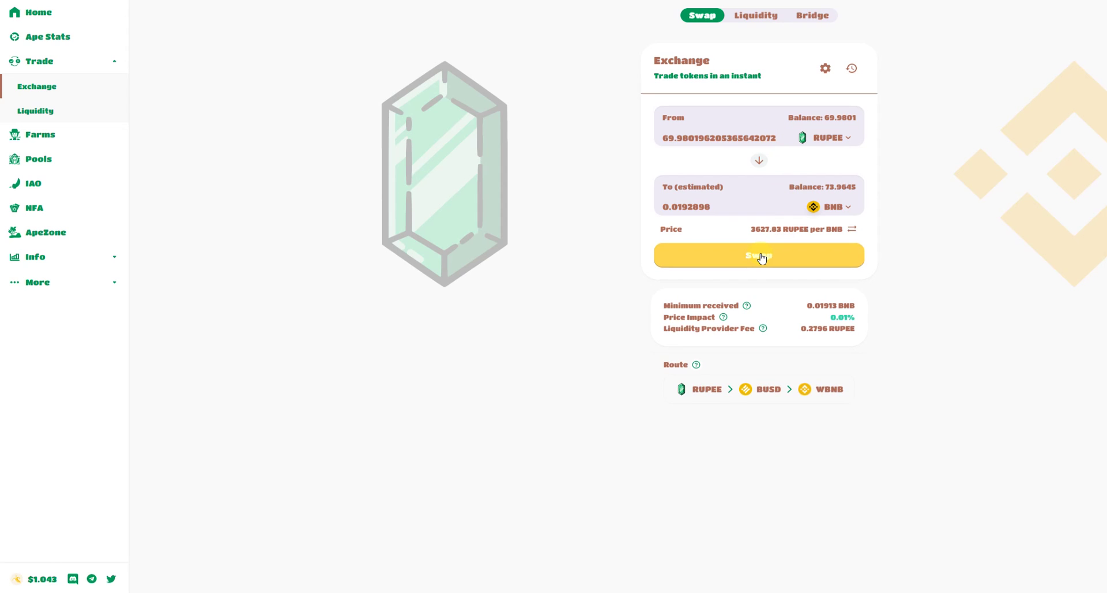
click(761, 256)
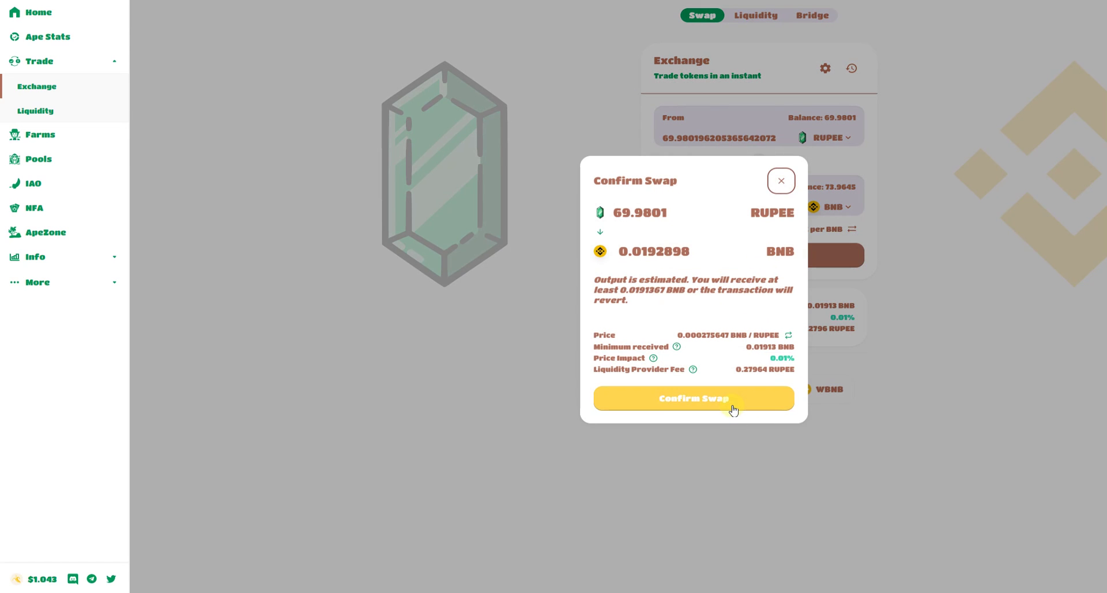
click(732, 406)
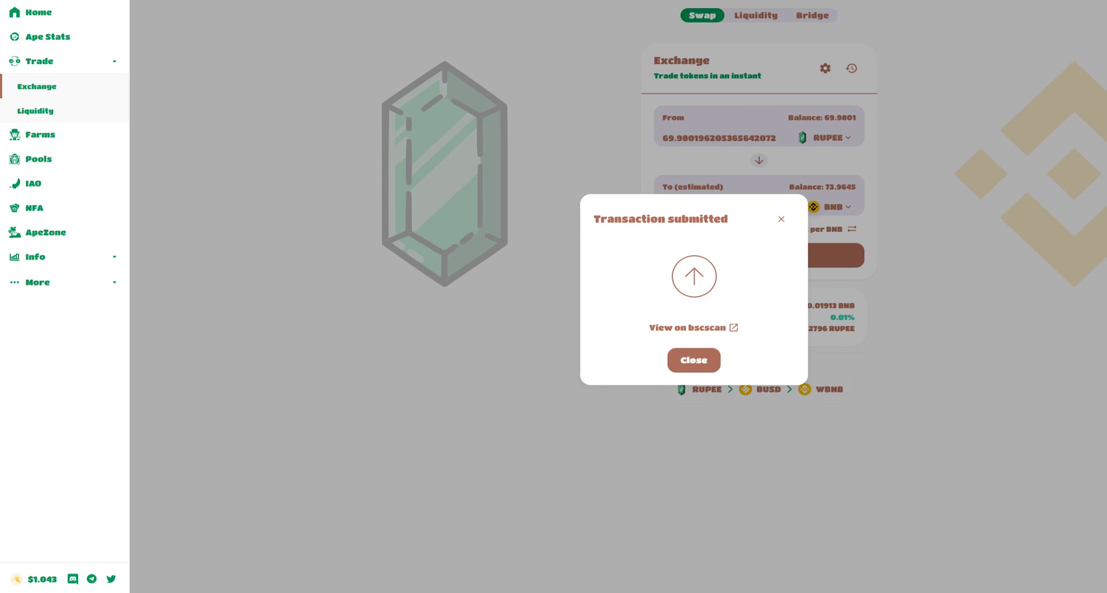
click(701, 362)
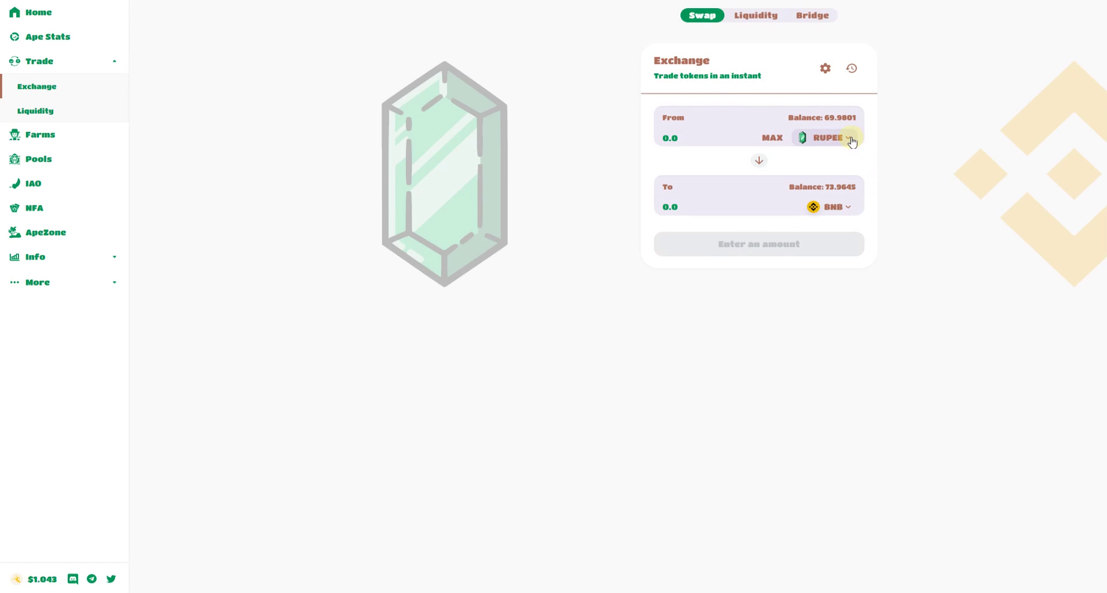
Step: Set gRUPEE as the sell token, enter the full 0.0880135 balance, and approve gRUPEE
click(852, 139)
click(690, 64)
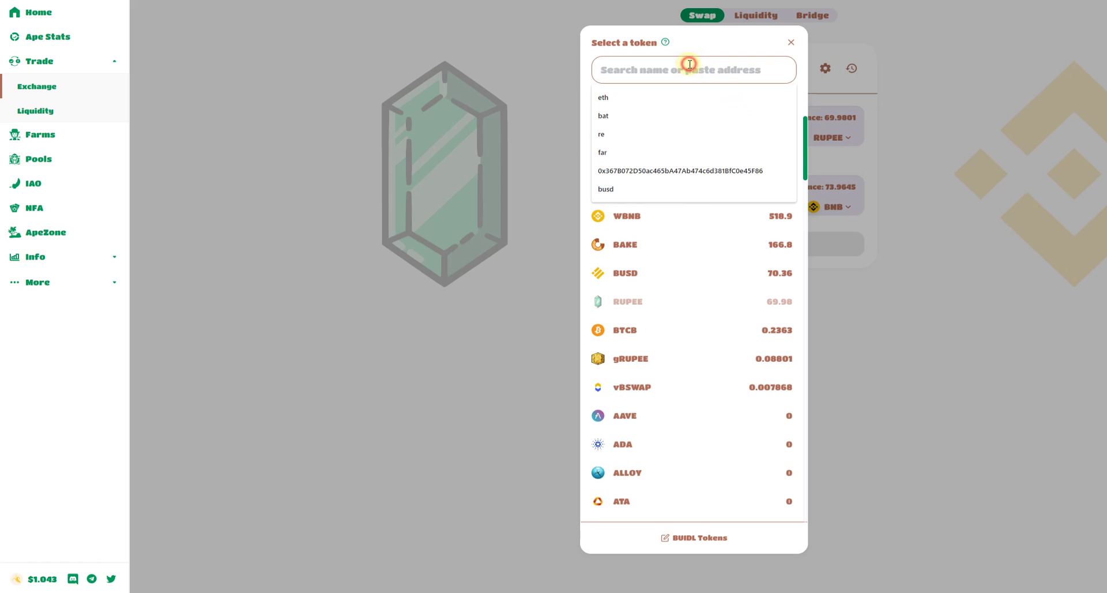
text(gr)
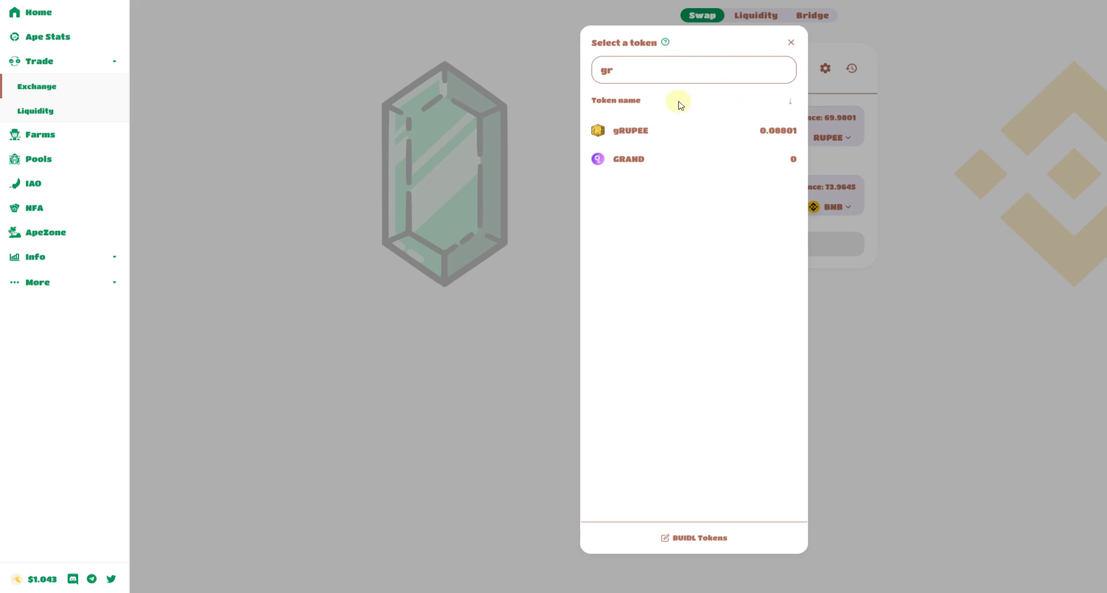
click(655, 128)
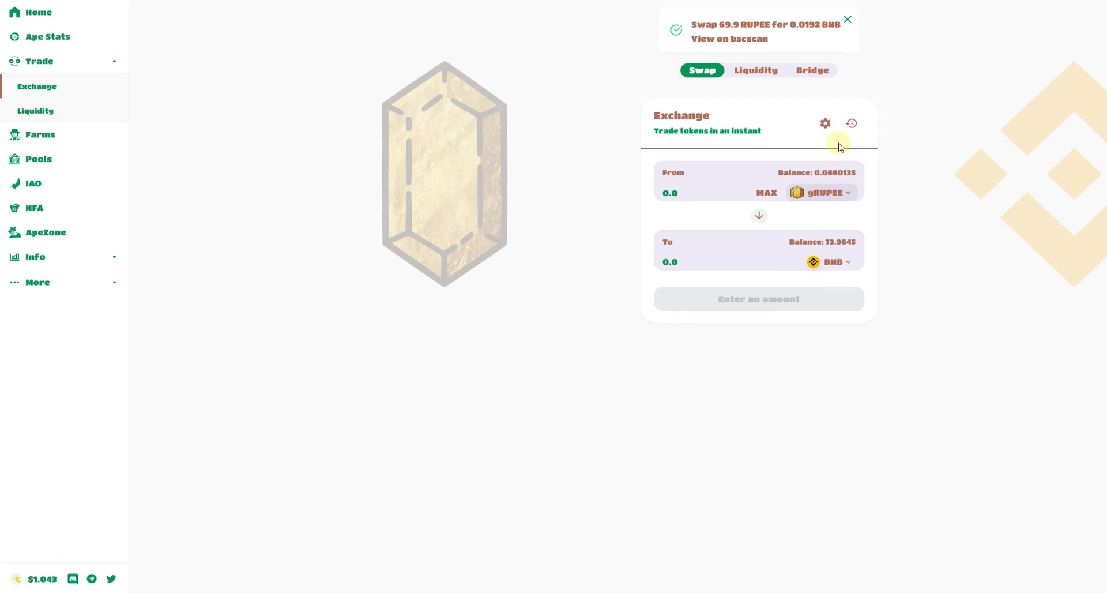
click(767, 192)
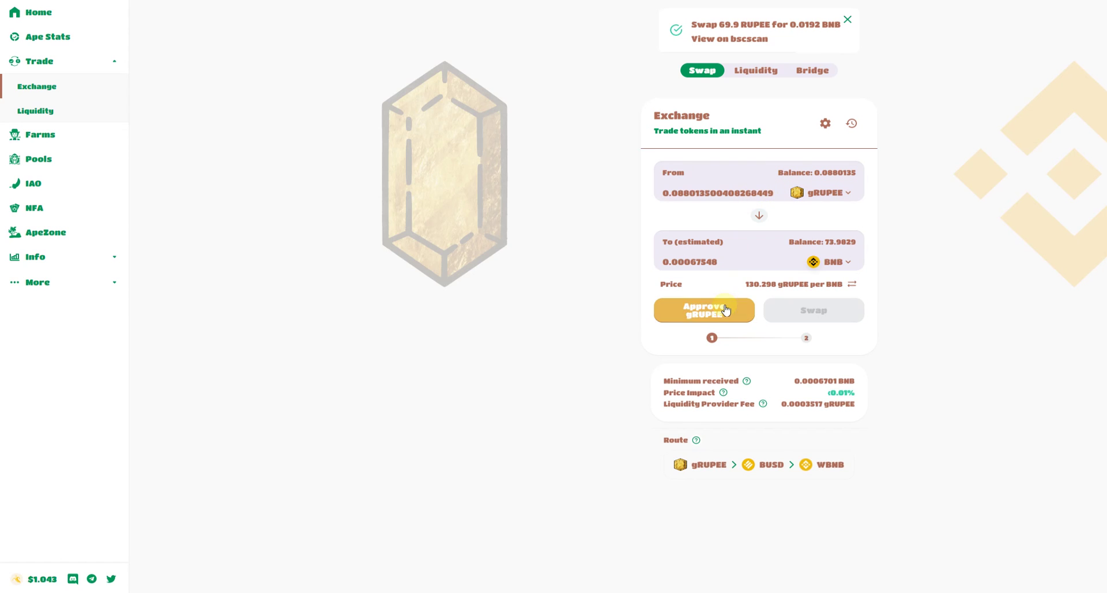
click(726, 310)
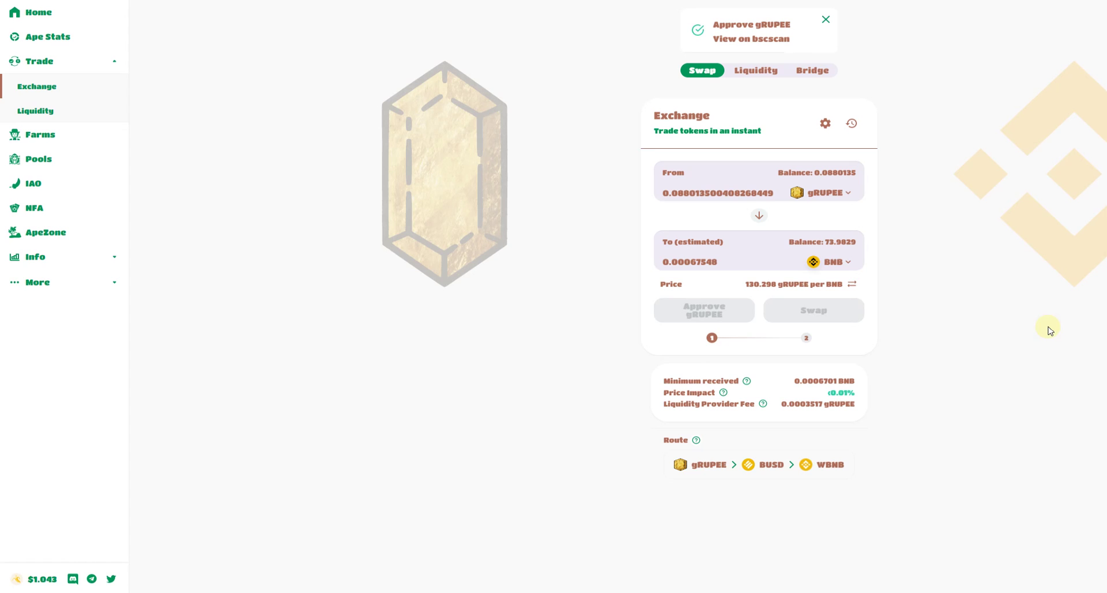
Step: Submit the swap of 0.0880135 gRUPEE for about 0.000677 BNB
click(828, 311)
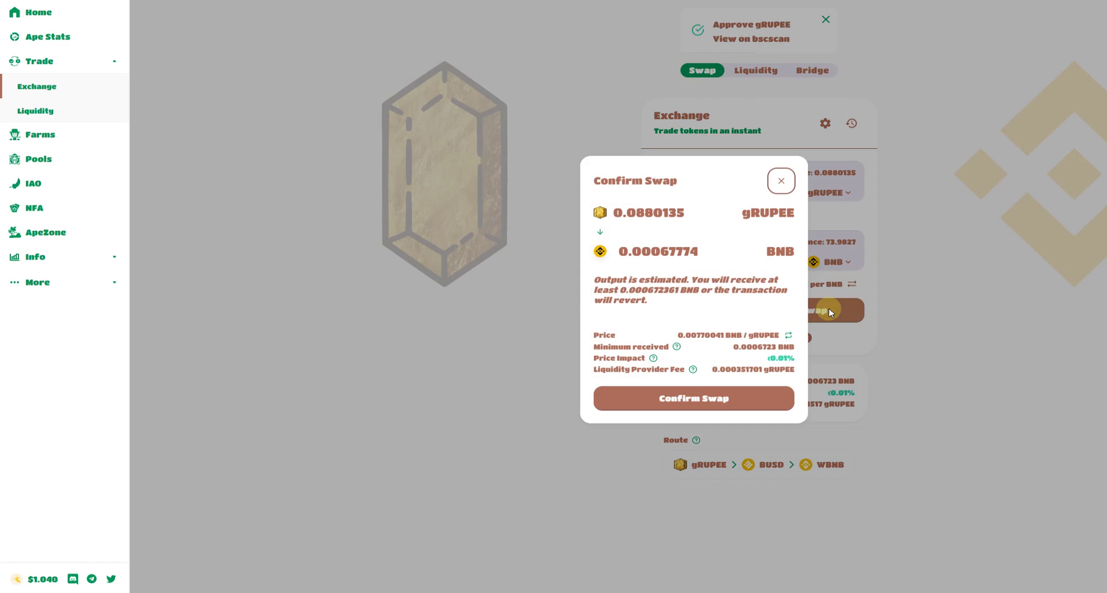
click(740, 398)
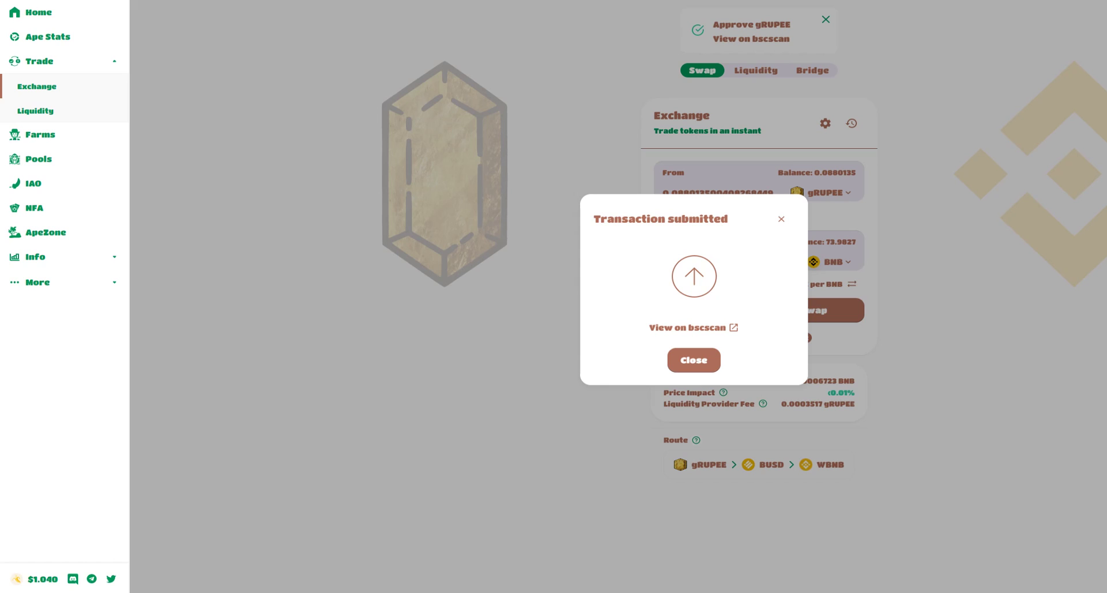
click(707, 361)
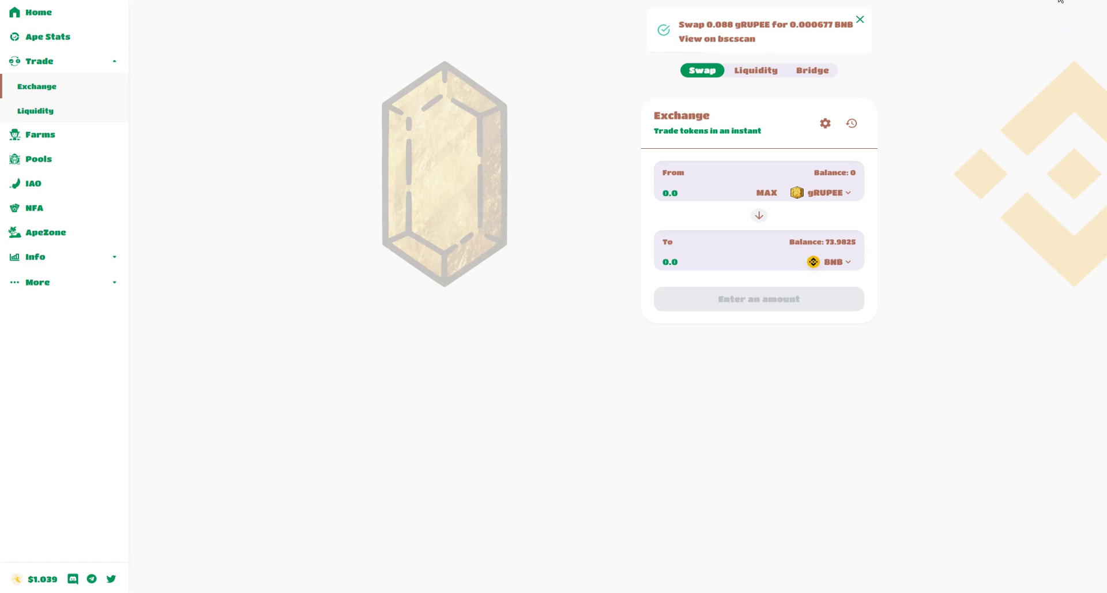
Step: Wait for the swap to finish until the gRUPEE balance reads 0 and BNB reads 73.9825
click(1068, 5)
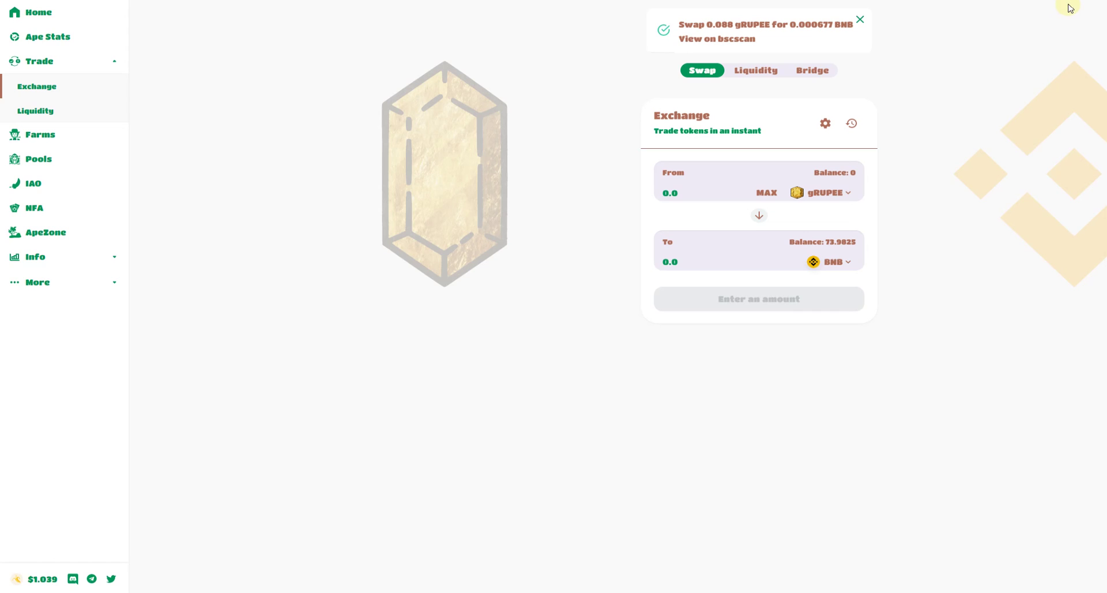